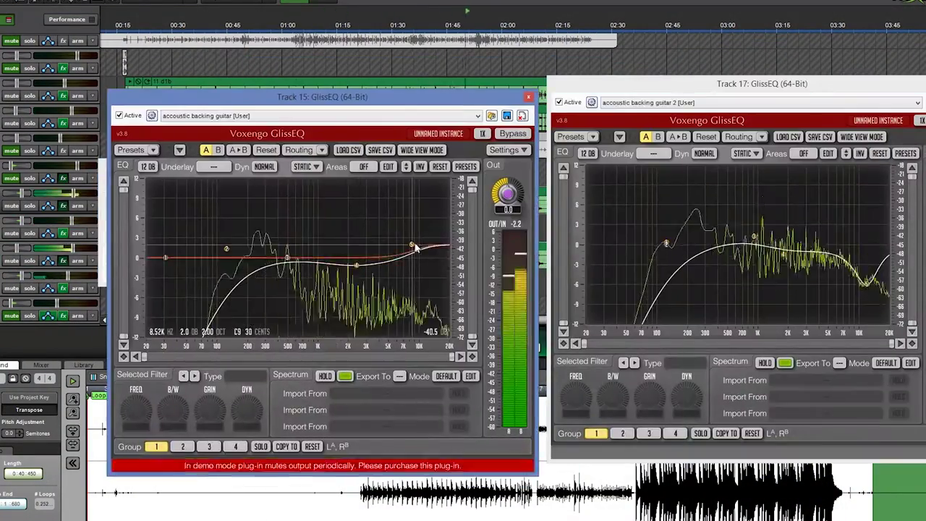
- Lower GlissEQ point 5 into a high-shelf cut at about 3.13 kHz, −5.2 dB
{"action": "left_click_drag", "start_coordinate": [412, 246], "coordinate": [367, 291]}
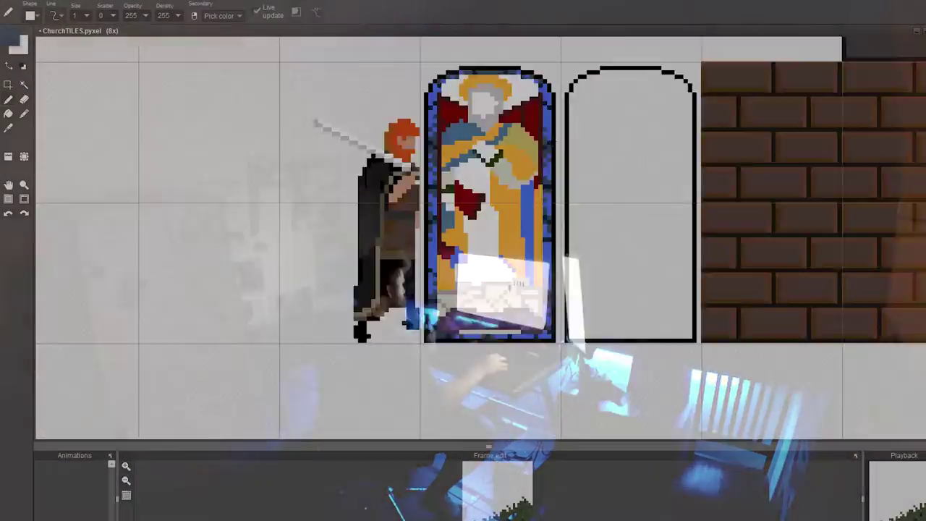
{"action": "scroll", "coordinate": [523, 302], "scroll_direction": "up", "scroll_amount": 3}
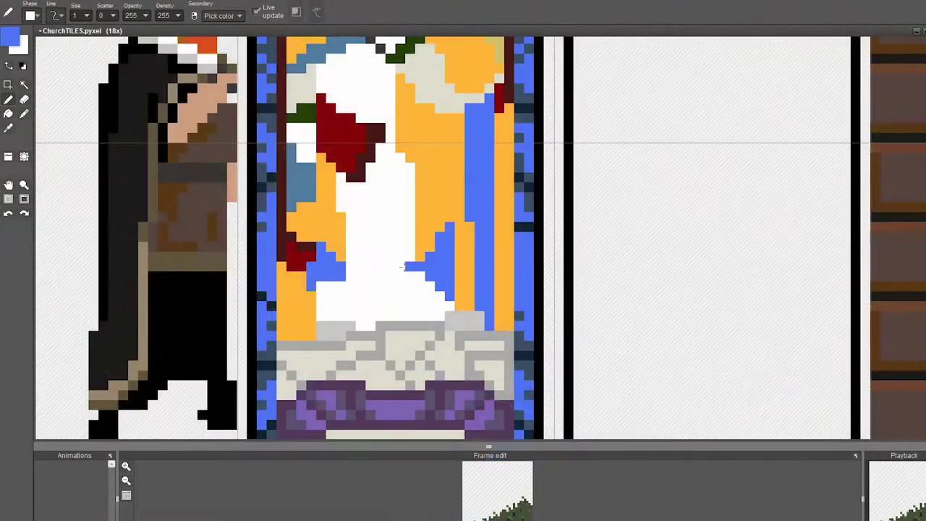
{"action": "scroll", "coordinate": [506, 159], "scroll_direction": "down", "scroll_amount": 4}
{"action": "scroll", "coordinate": [506, 159], "scroll_direction": "up", "scroll_amount": 3}
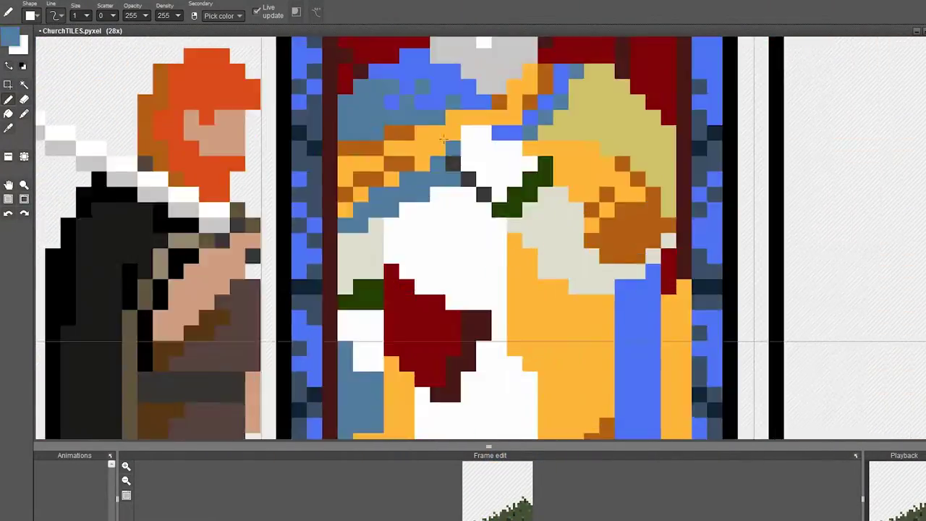
{"action": "scroll", "coordinate": [506, 159], "scroll_direction": "down", "scroll_amount": 3}
{"action": "scroll", "coordinate": [505, 160], "scroll_direction": "up", "scroll_amount": 3}
{"action": "scroll", "coordinate": [510, 232], "scroll_direction": "down", "scroll_amount": 3}
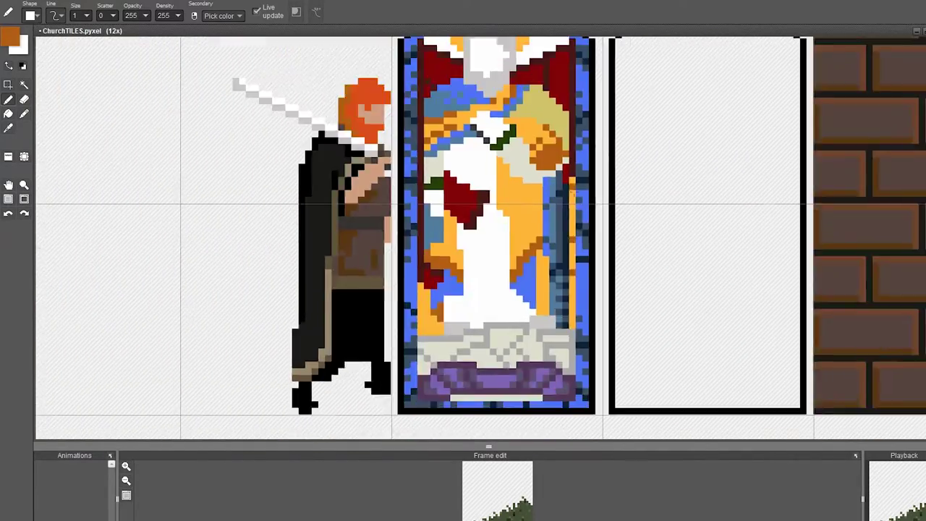
{"action": "scroll", "coordinate": [513, 305], "scroll_direction": "up", "scroll_amount": 5}
{"action": "scroll", "coordinate": [513, 305], "scroll_direction": "down", "scroll_amount": 3}
{"action": "scroll", "coordinate": [747, 209], "scroll_direction": "up", "scroll_amount": 3}
{"action": "scroll", "coordinate": [747, 209], "scroll_direction": "down", "scroll_amount": 3}
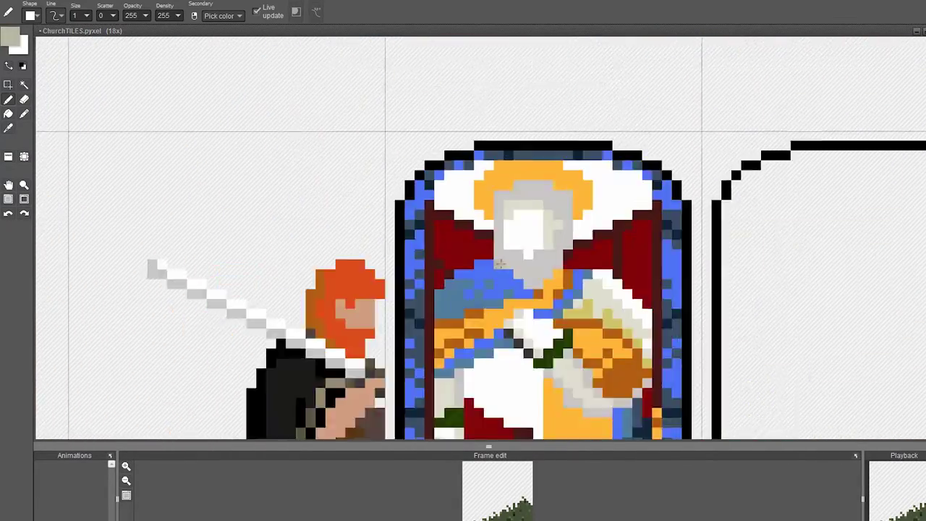
{"action": "scroll", "coordinate": [777, 275], "scroll_direction": "up", "scroll_amount": 4}
{"action": "left_click", "coordinate": [778, 275], "text": "alt"}
{"action": "scroll", "coordinate": [777, 275], "scroll_direction": "down", "scroll_amount": 2}
{"action": "left_click", "coordinate": [532, 204], "text": "alt"}
{"action": "scroll", "coordinate": [531, 205], "scroll_direction": "down", "scroll_amount": 2}
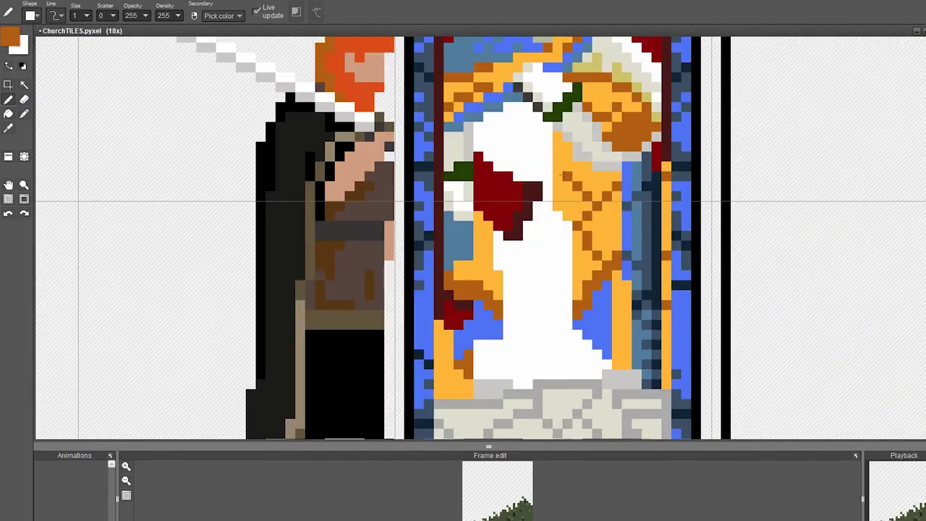
{"action": "scroll", "coordinate": [532, 205], "scroll_direction": "up", "scroll_amount": 2}
{"action": "scroll", "coordinate": [532, 205], "scroll_direction": "down", "scroll_amount": 4}
{"action": "scroll", "coordinate": [542, 181], "scroll_direction": "up", "scroll_amount": 3}
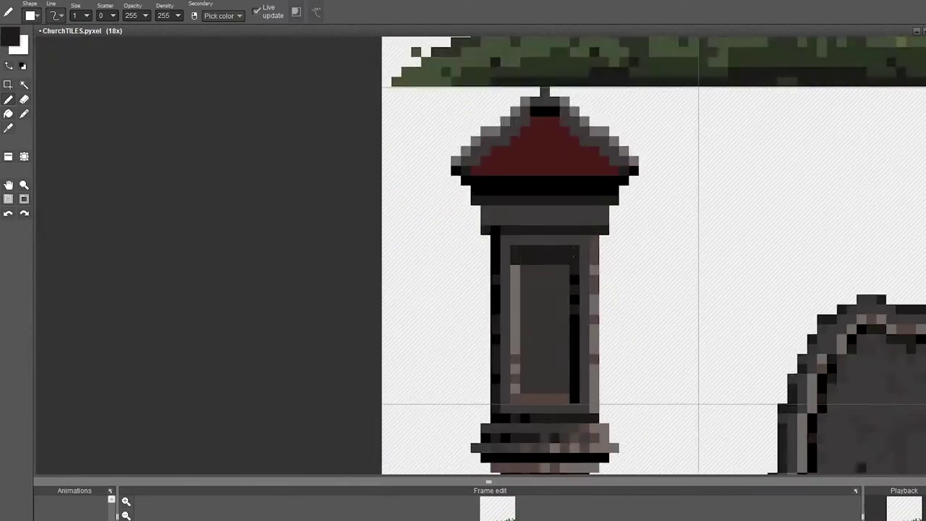
{"action": "scroll", "coordinate": [481, 89], "scroll_direction": "up", "scroll_amount": 2}
{"action": "left_click", "coordinate": [481, 89], "text": "alt"}
{"action": "scroll", "coordinate": [481, 89], "scroll_direction": "down", "scroll_amount": 2}
{"action": "scroll", "coordinate": [526, 287], "scroll_direction": "up", "scroll_amount": 2}
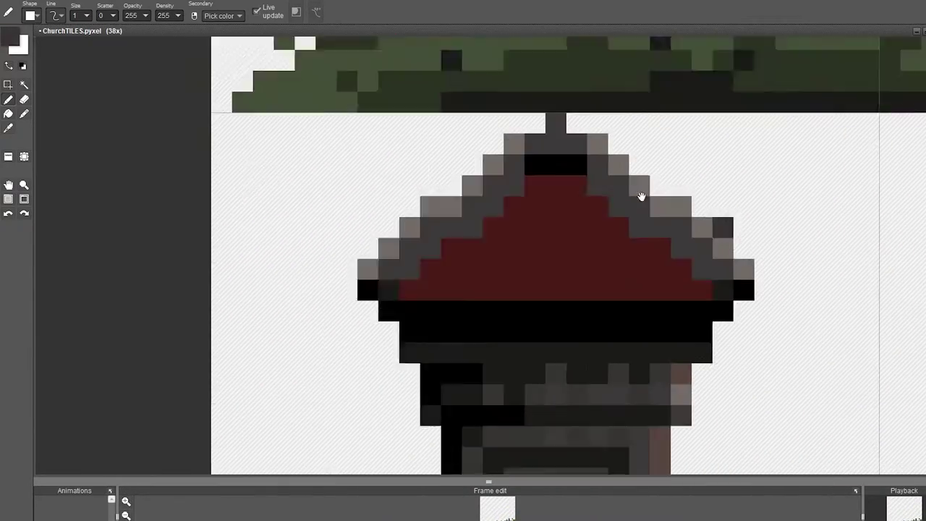
{"action": "scroll", "coordinate": [526, 287], "scroll_direction": "down", "scroll_amount": 1}
{"action": "middle_click_drag", "start_coordinate": [484, 217], "coordinate": [420, 202]}
{"action": "left_click", "coordinate": [419, 202], "text": "alt"}
{"action": "scroll", "coordinate": [398, 210], "scroll_direction": "up", "scroll_amount": 1}
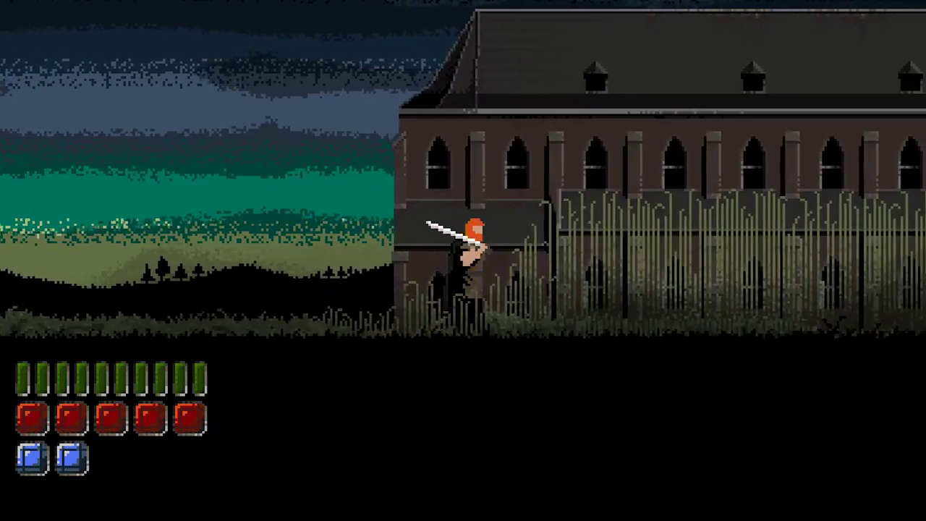
- Walk the swordsman right past the cathedral to the stained-glass wall
{"action": "key", "text": "Right"}
{"action": "key", "text": "Right"}
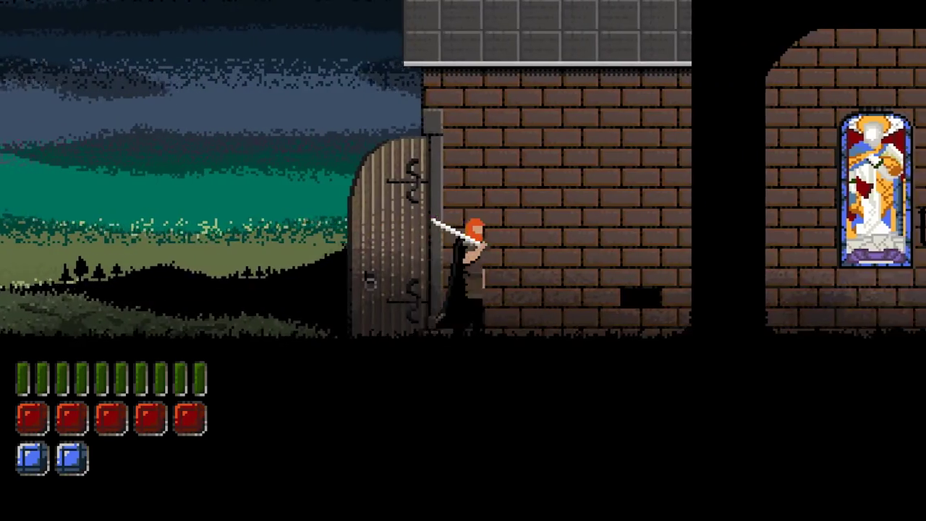
{"action": "key", "text": "Right"}
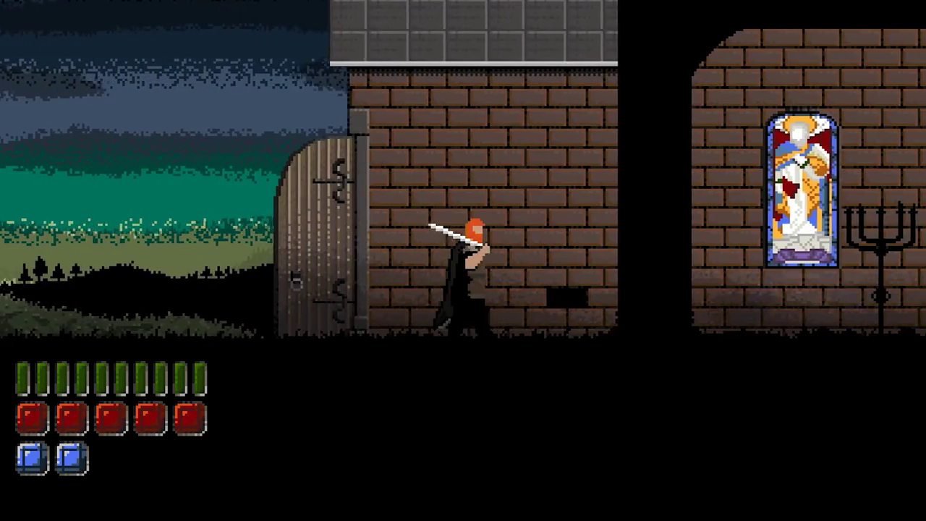
{"action": "key", "text": "Right"}
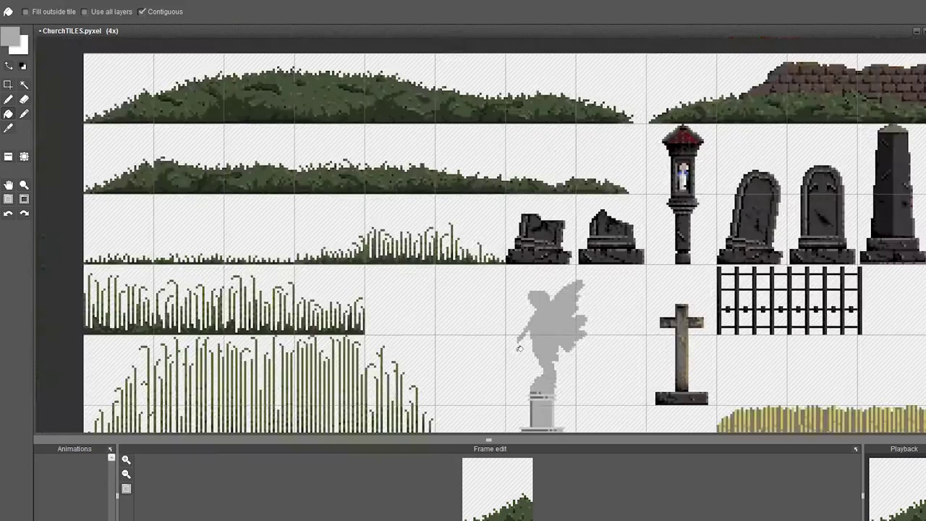
- Zoom and pan the canvas to frame the grey winged statue on its pedestal
{"action": "scroll", "coordinate": [661, 379], "scroll_direction": "up", "scroll_amount": 2}
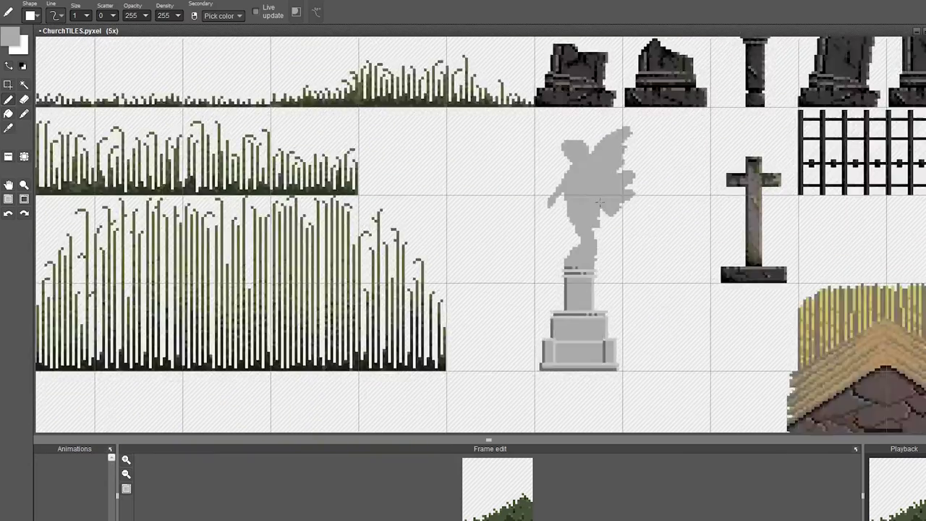
{"action": "scroll", "coordinate": [558, 200], "scroll_direction": "up", "scroll_amount": 3}
{"action": "scroll", "coordinate": [558, 201], "scroll_direction": "down", "scroll_amount": 2}
{"action": "middle_click_drag", "start_coordinate": [570, 181], "coordinate": [575, 207]}
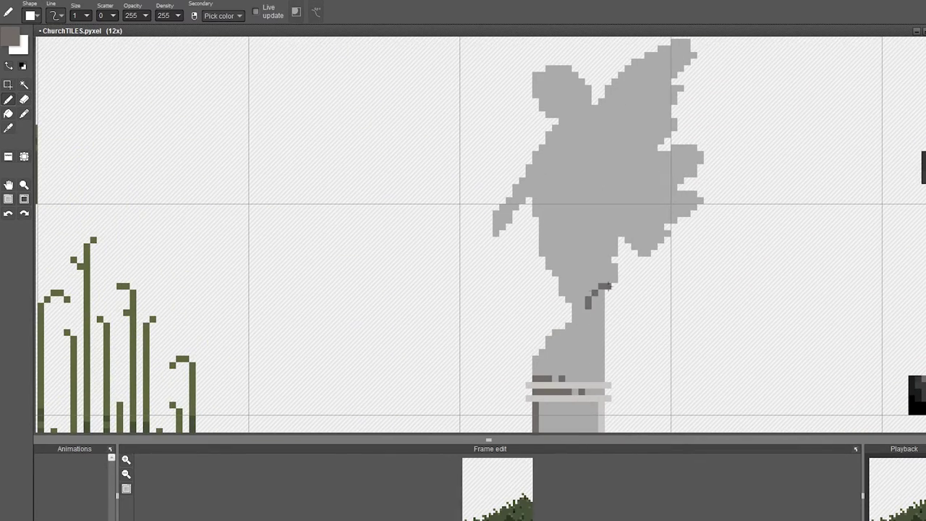
{"action": "scroll", "coordinate": [579, 351], "scroll_direction": "down", "scroll_amount": 3}
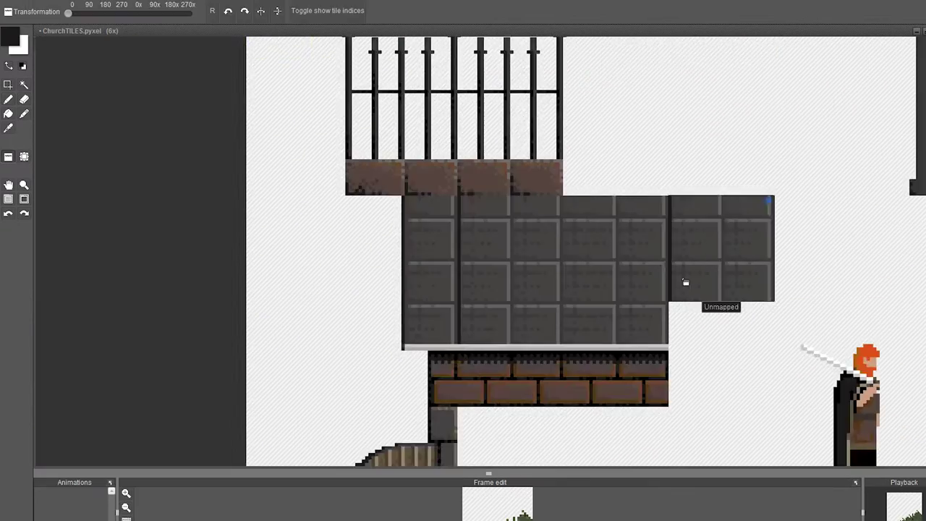
{"action": "scroll", "coordinate": [682, 283], "scroll_direction": "down", "scroll_amount": 1}
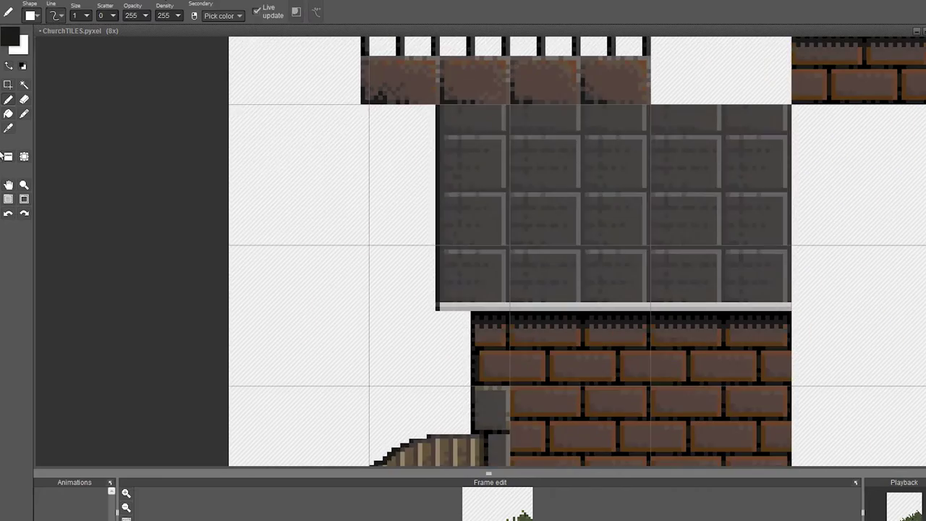
{"action": "scroll", "coordinate": [383, 64], "scroll_direction": "up", "scroll_amount": 2}
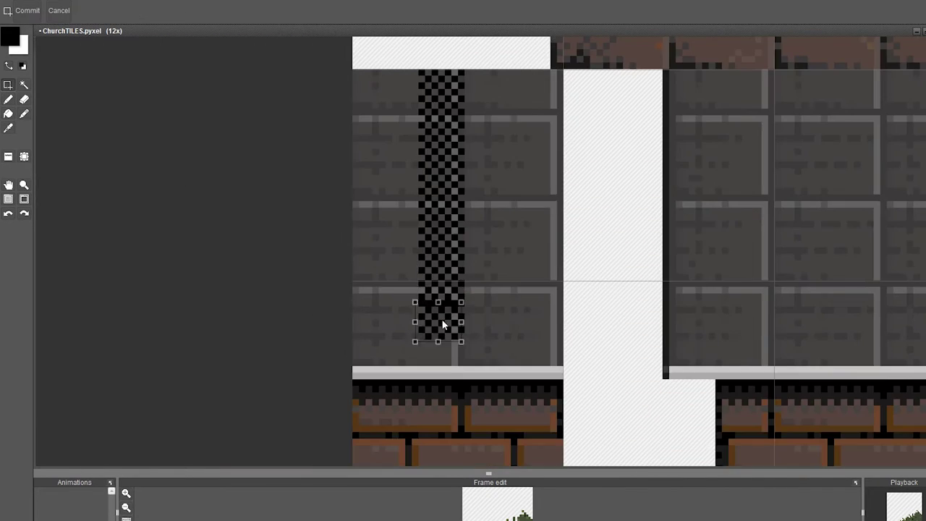
- With the Eraser, select a 15×47 pixel strip beside the stone wall
{"action": "key", "text": "e"}
{"action": "scroll", "coordinate": [467, 365], "scroll_direction": "up", "scroll_amount": 3}
{"action": "left_click_drag", "start_coordinate": [458, 164], "coordinate": [525, 368]}
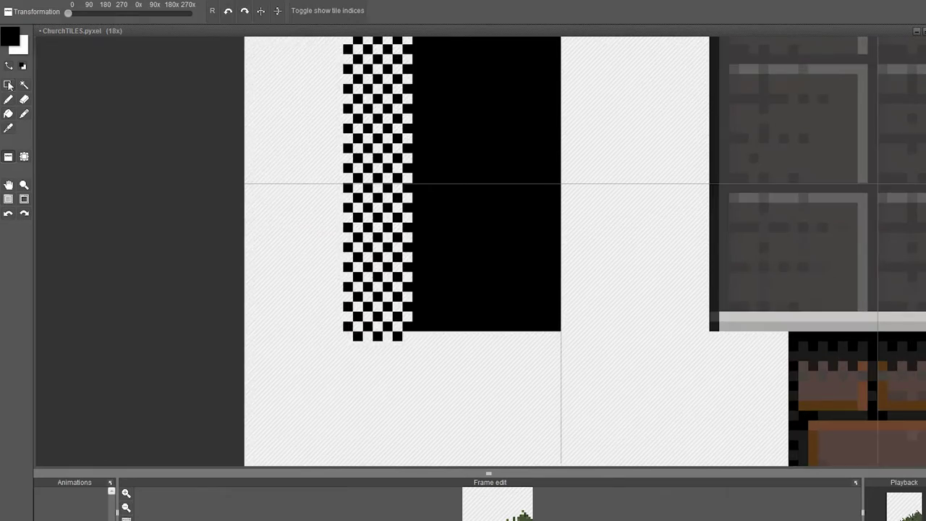
{"action": "key", "text": "e"}
{"action": "scroll", "coordinate": [485, 352], "scroll_direction": "down", "scroll_amount": 3}
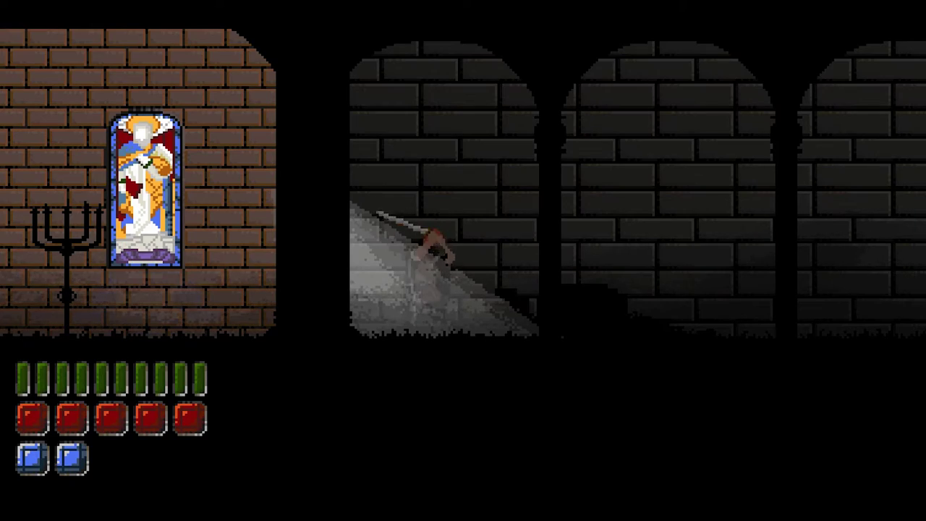
- Move the swordsman right into the shaft of light inside the church
{"action": "key", "text": "Right"}
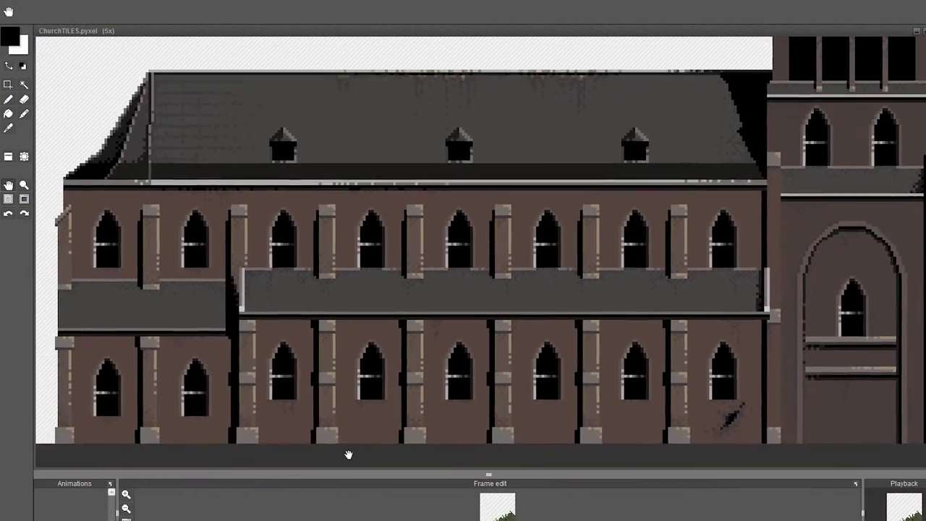
{"action": "left_click_drag", "start_coordinate": [348, 454], "coordinate": [860, 424]}
{"action": "key", "text": "b"}
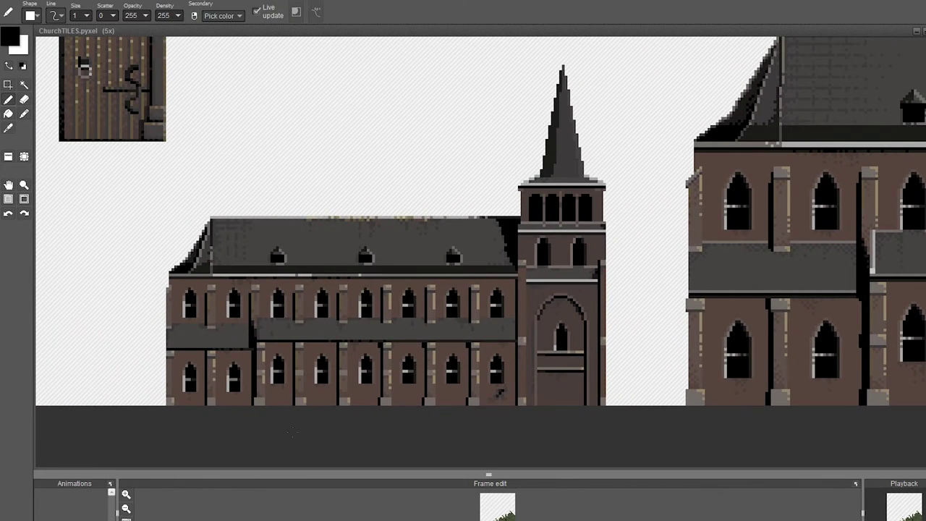
{"action": "left_click_drag", "start_coordinate": [872, 168], "coordinate": [215, 512]}
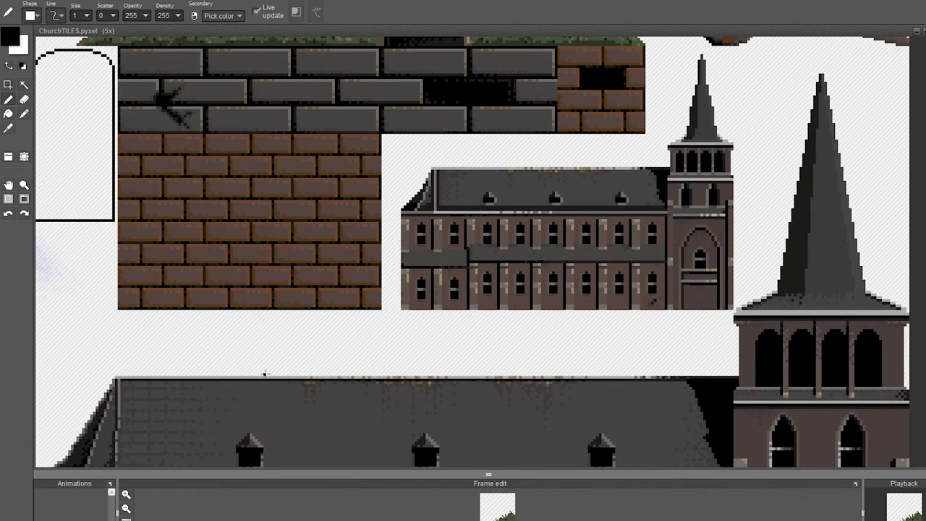
{"action": "scroll", "coordinate": [308, 414], "scroll_direction": "down", "scroll_amount": 2}
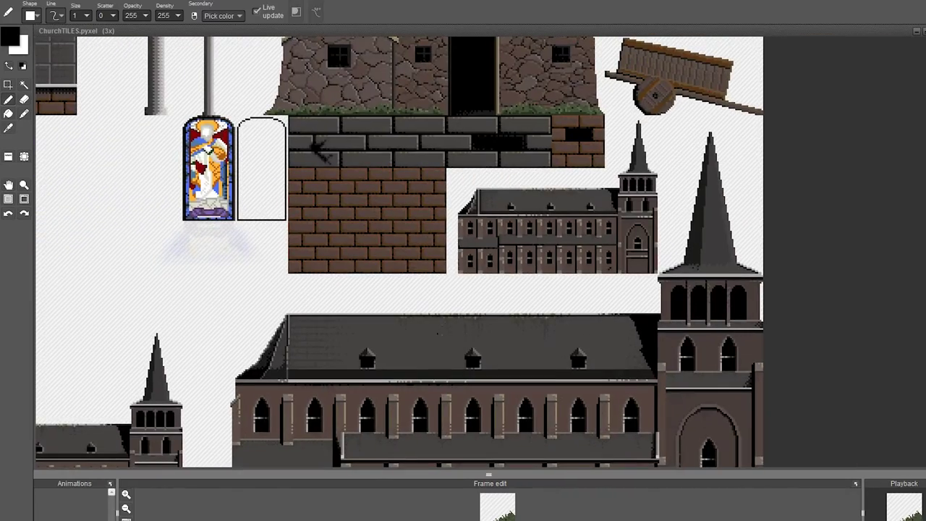
{"action": "left_click_drag", "start_coordinate": [383, 372], "coordinate": [518, 298]}
{"action": "left_click_drag", "start_coordinate": [518, 297], "coordinate": [541, 294]}
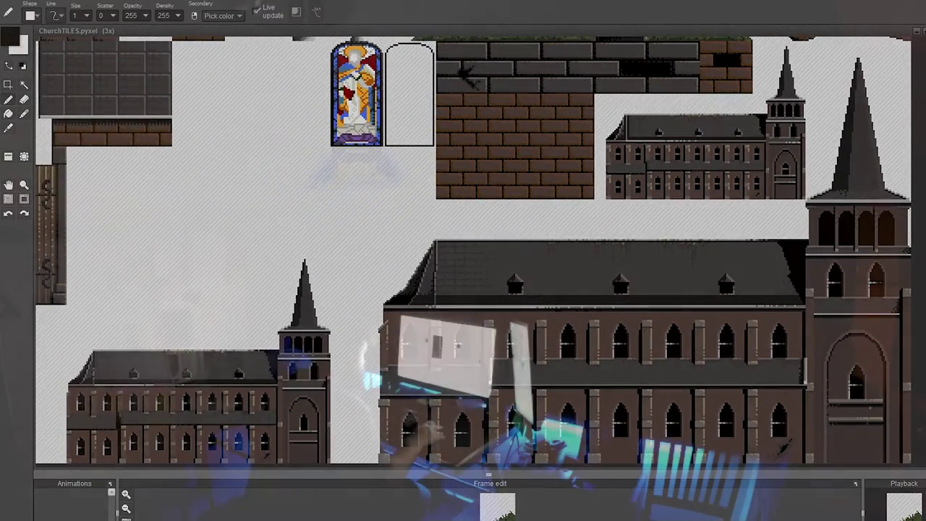